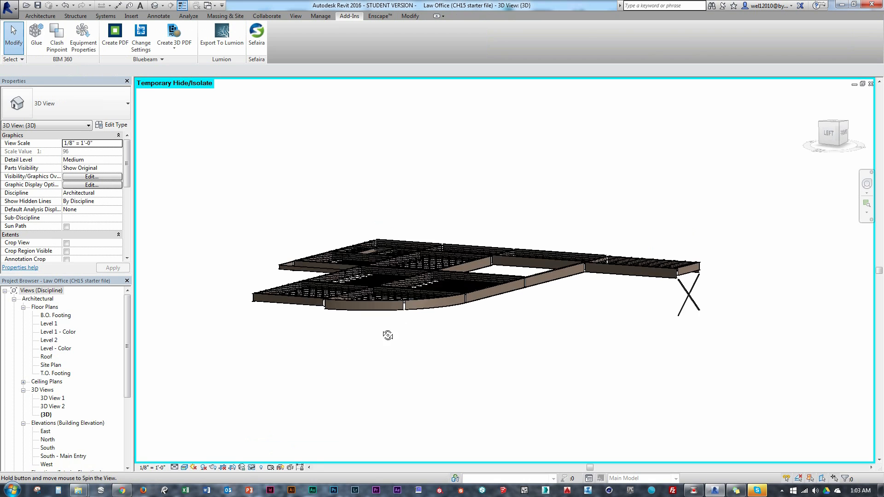
Export the isolated floor framing to Lumion as a COLLADA file named 1st Floor Framing in the Office Pieces folder.
click(214, 36)
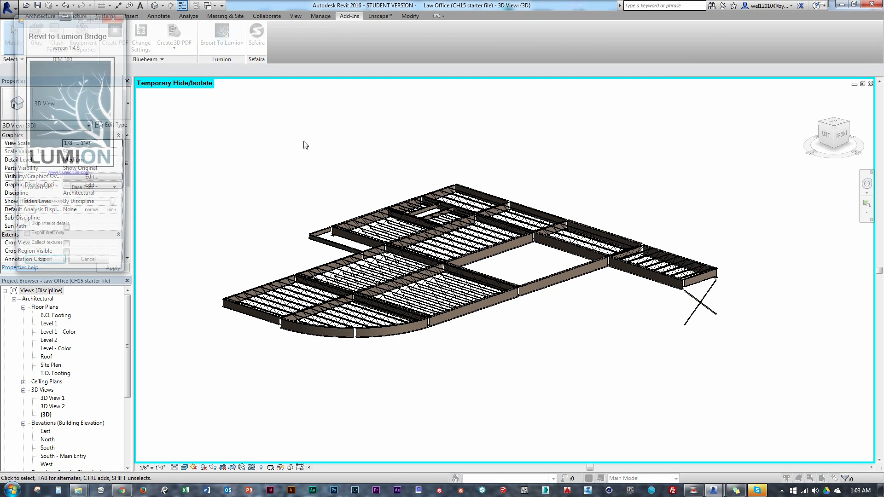
click(43, 271)
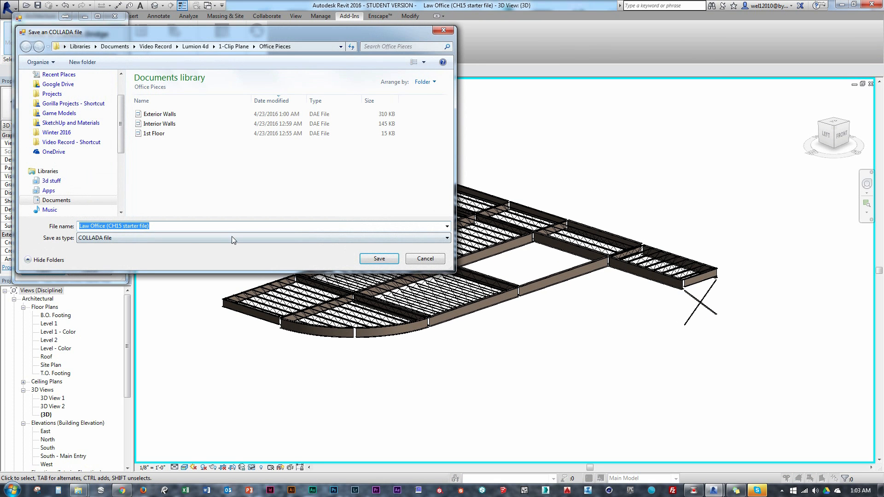
text(1st )
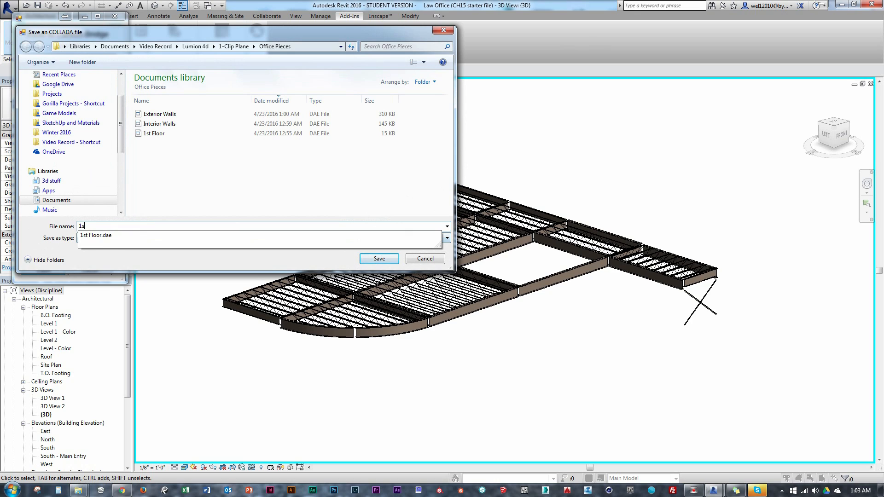
text(Floor)
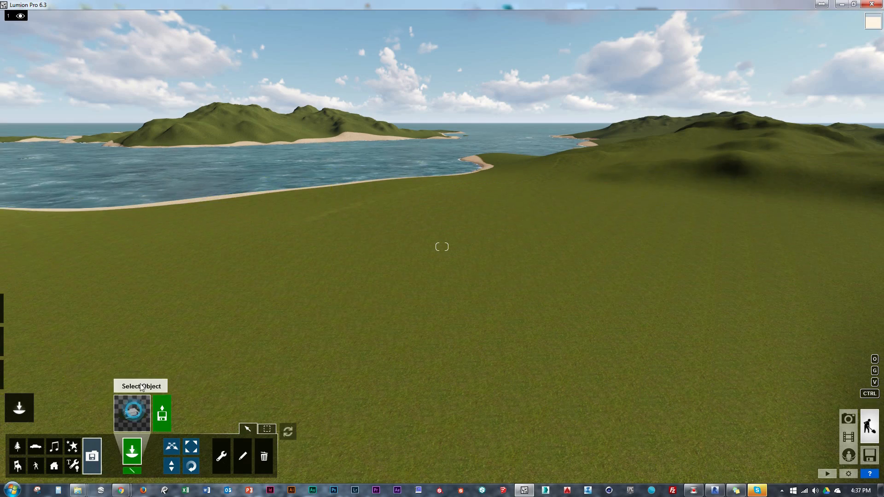
In Lumion, place the imported office building on the grass and raise it slightly above the terrain.
click(131, 411)
click(380, 191)
click(568, 257)
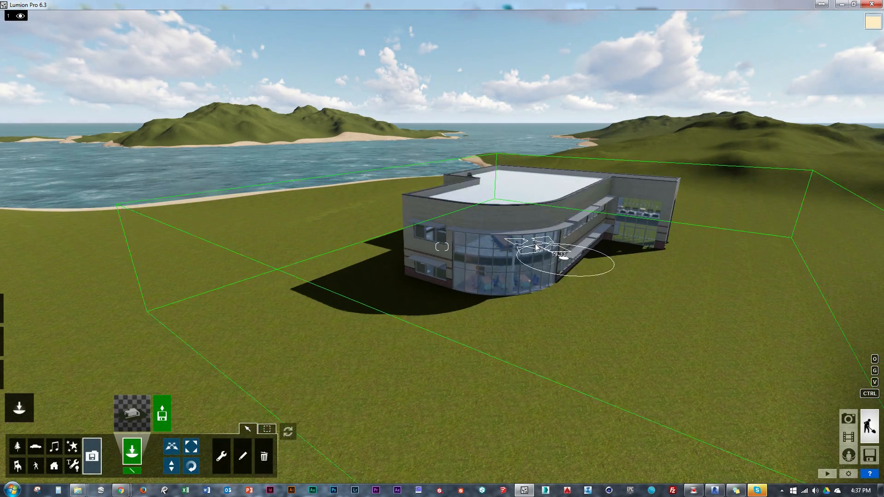
click(175, 469)
drag(535, 243, 532, 225)
key(w)
mouse_move(532, 225)
right_down()
mouse_move(645, 244)
mouse_move(534, 225)
right_up()
key(s)
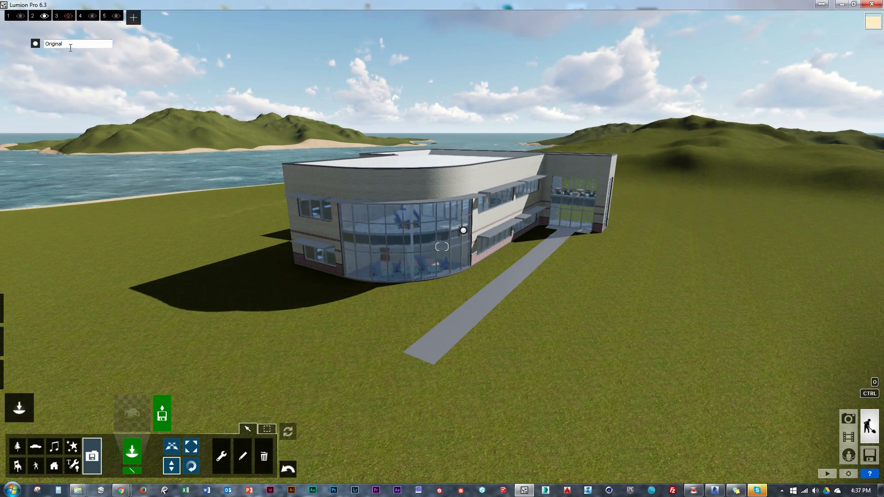
Select the office building and assign it to layer 2.
click(173, 447)
click(463, 231)
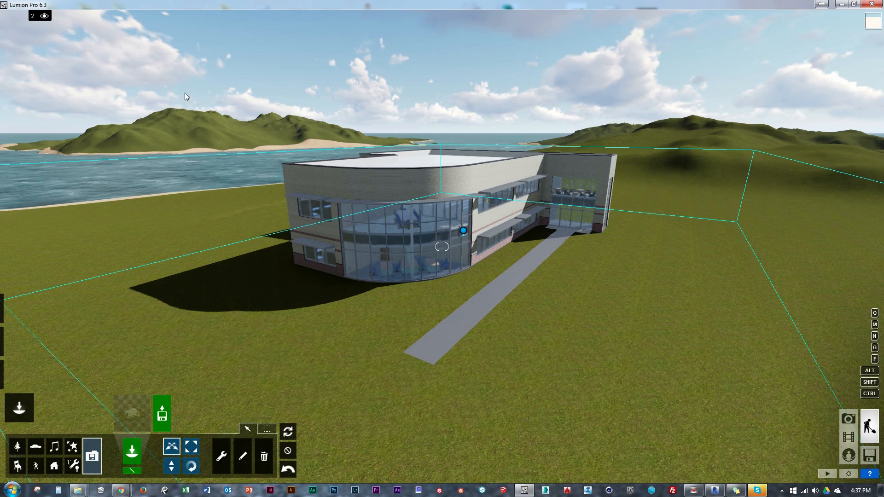
click(46, 16)
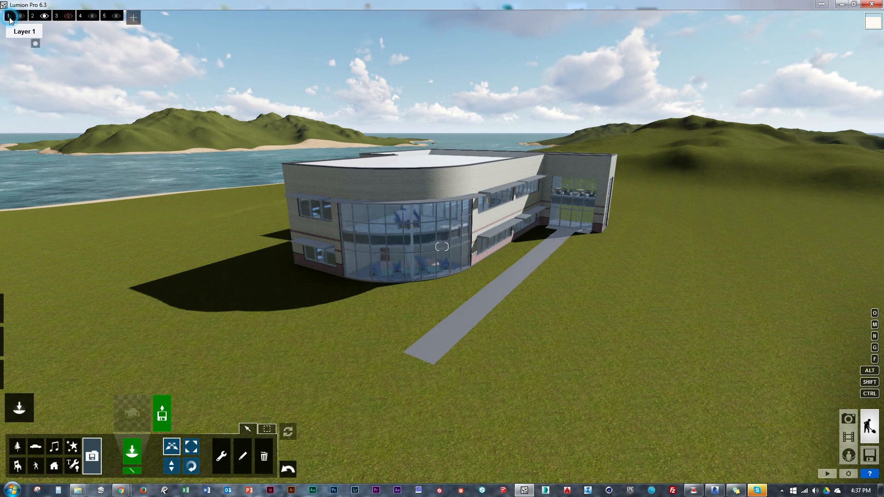
Import the Interior Walls model on layer 1 and place it beside the office building.
click(139, 415)
click(680, 119)
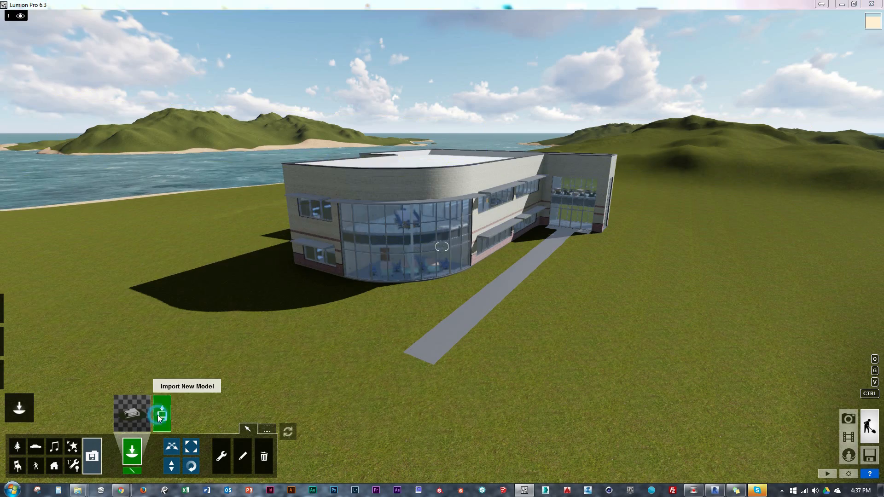
click(160, 416)
click(379, 423)
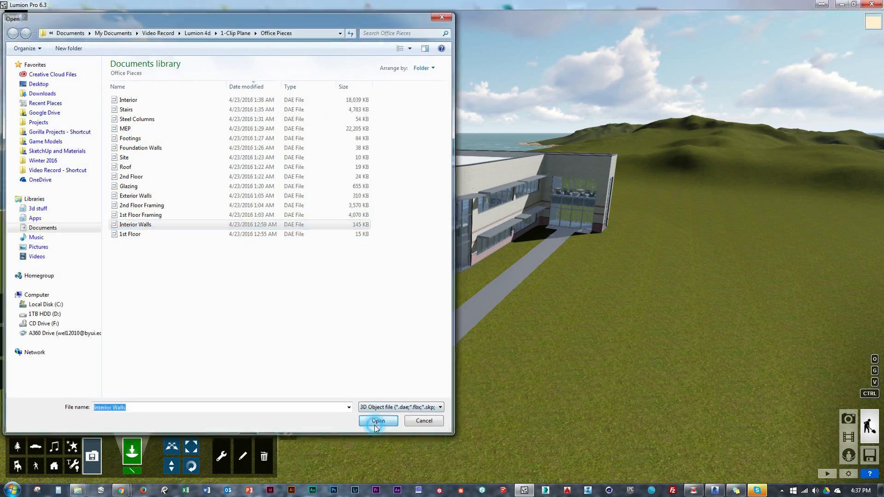
click(533, 405)
click(615, 269)
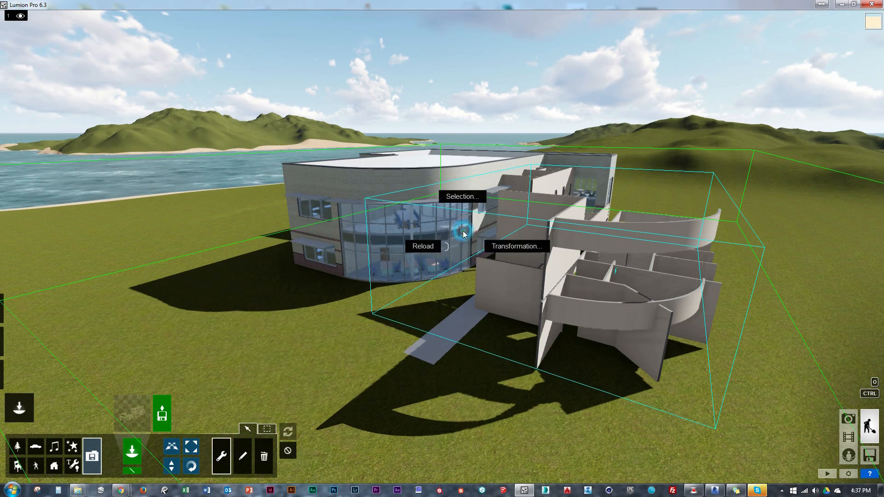
Align the interior walls with the office building and hide layer 2.
click(463, 230)
click(555, 257)
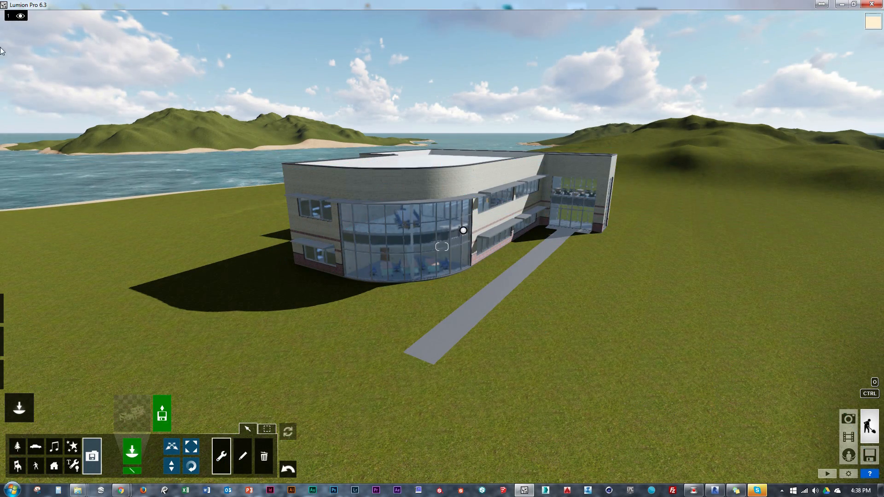
click(44, 17)
Change the interior walls' material in the Material Editor and save the change.
click(18, 373)
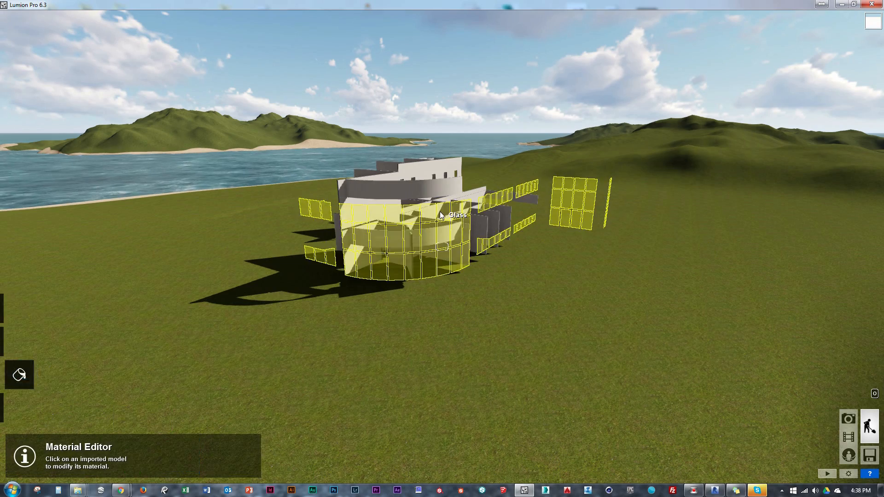
click(440, 212)
click(409, 194)
click(26, 294)
right_drag(277, 306, 324, 317)
click(847, 460)
right_drag(524, 309, 523, 291)
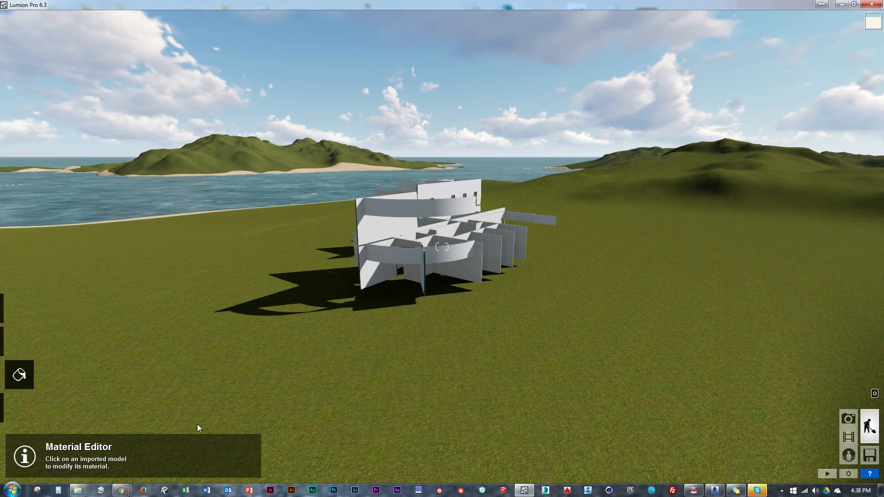
Import the Interior model and place it beside the interior walls.
click(18, 406)
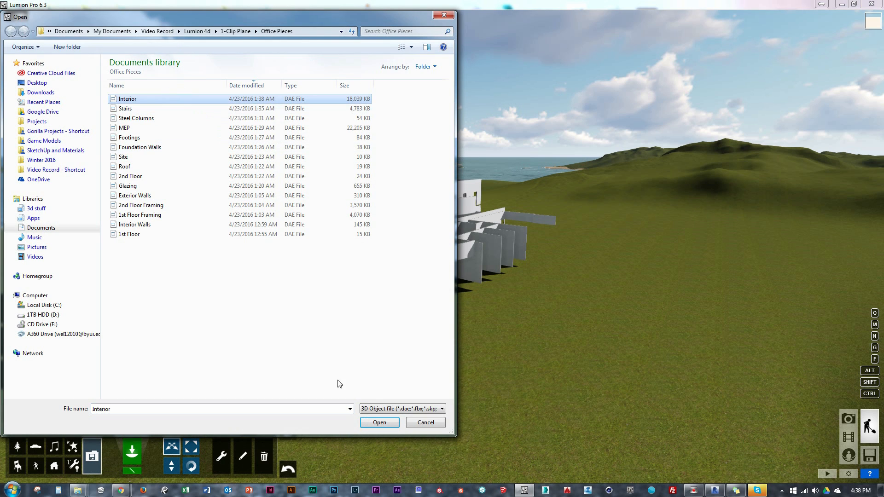
click(374, 423)
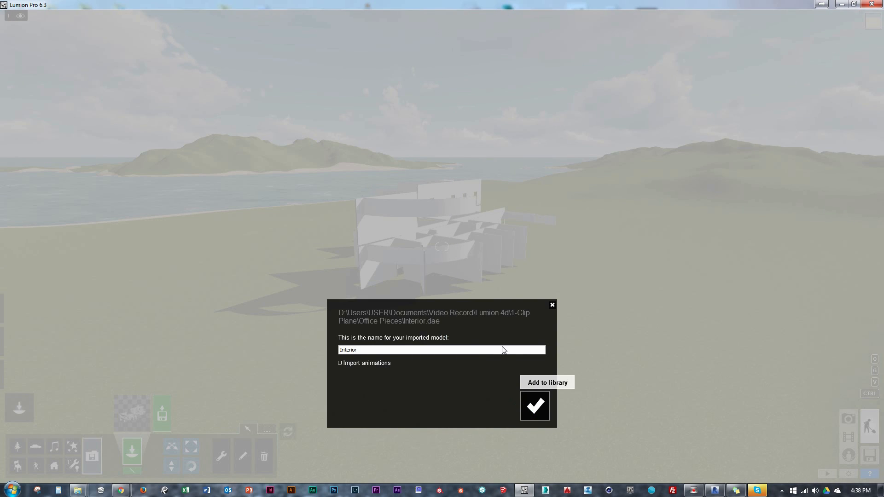
key(Return)
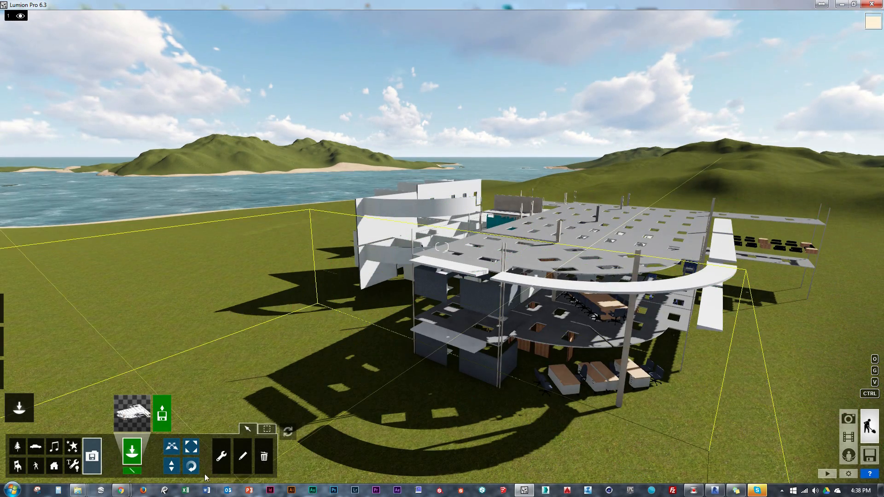
Align the Interior model with the interior walls through the transformation commands.
click(172, 446)
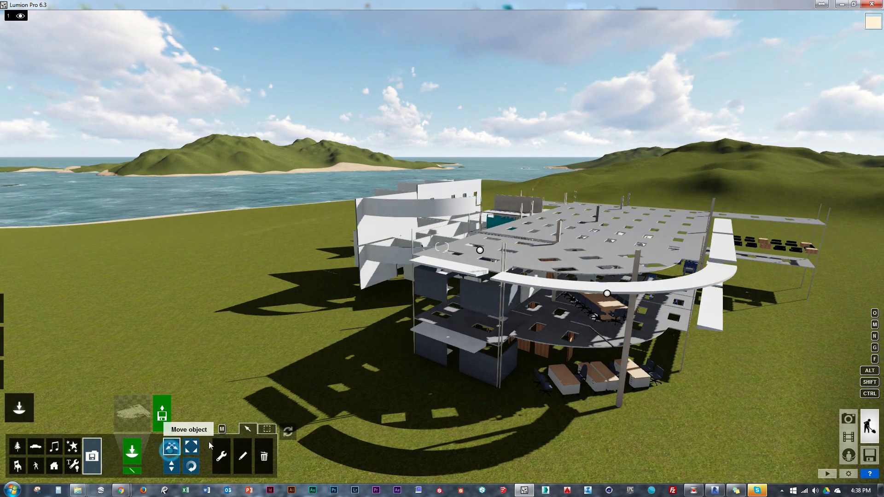
click(480, 251)
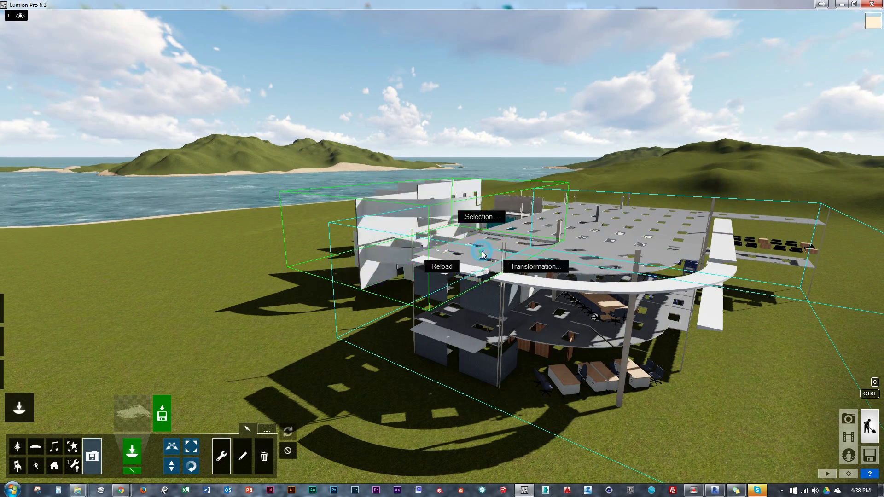
click(530, 272)
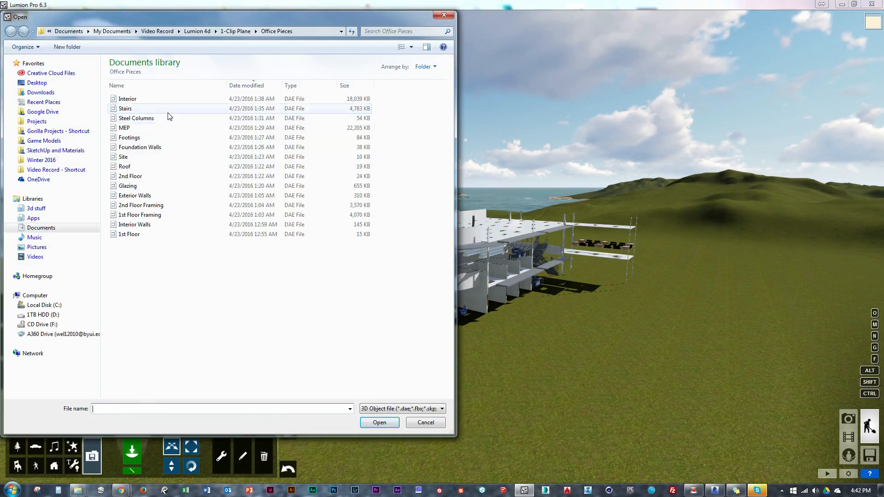
Import the Steel Columns model as Steel Columns 2 and place it in front of the building.
double_click(170, 118)
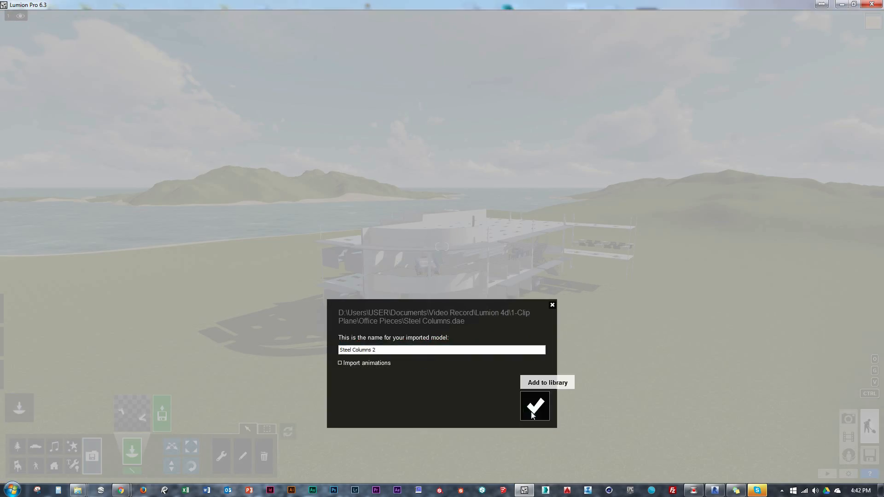
click(533, 404)
Load new texture files into the steel columns' material and save the material changes.
click(19, 375)
click(417, 371)
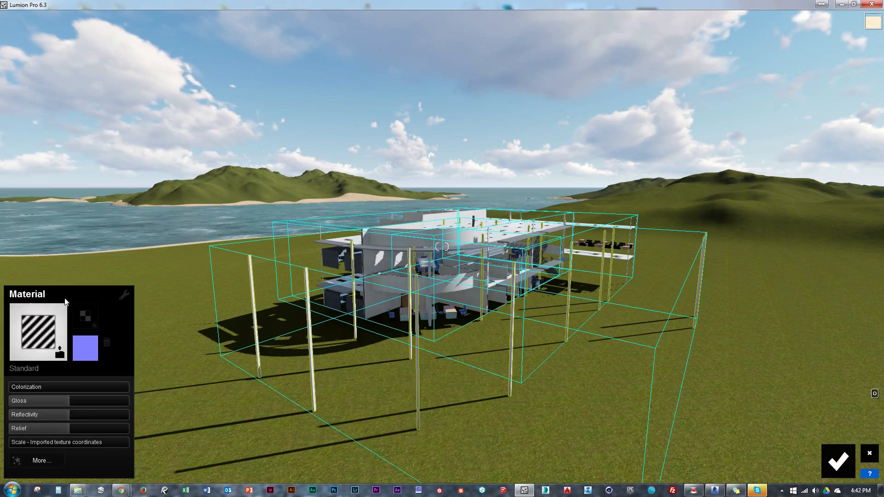
click(39, 460)
drag(28, 324, 98, 325)
click(123, 230)
click(120, 262)
click(129, 232)
click(150, 108)
click(380, 423)
click(41, 269)
click(69, 172)
click(136, 197)
double_click(155, 282)
drag(36, 357, 31, 355)
click(839, 461)
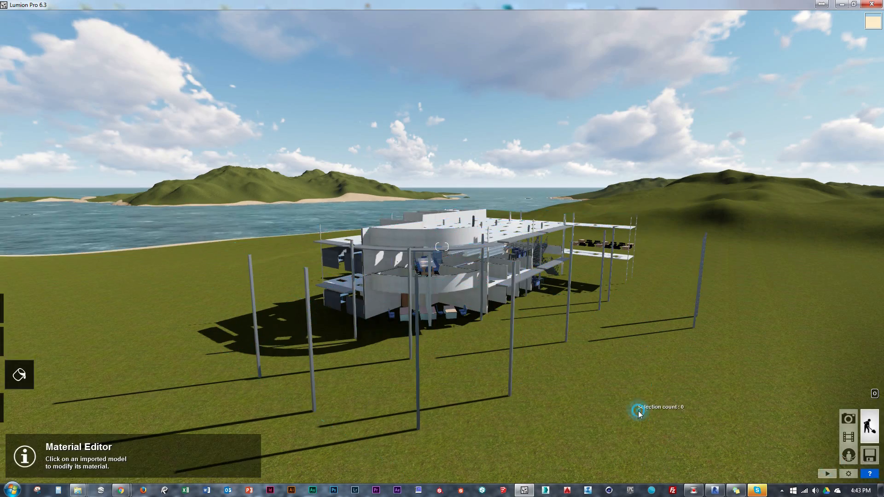
Align the steel columns with the rest of the building model.
click(19, 408)
click(221, 456)
click(487, 283)
click(526, 298)
click(521, 360)
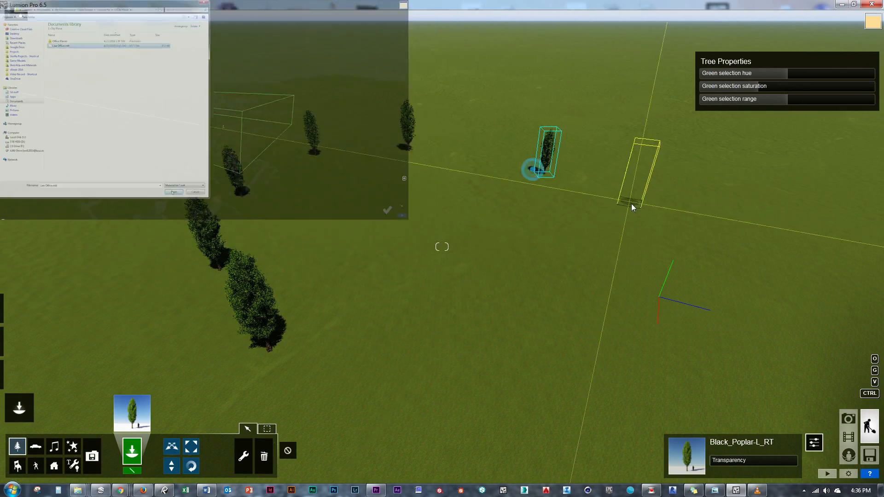
Place six more Black_Poplar-L_RT trees to continue the ring and one at its centre.
click(643, 218)
click(650, 298)
click(579, 353)
click(478, 395)
click(406, 403)
click(351, 393)
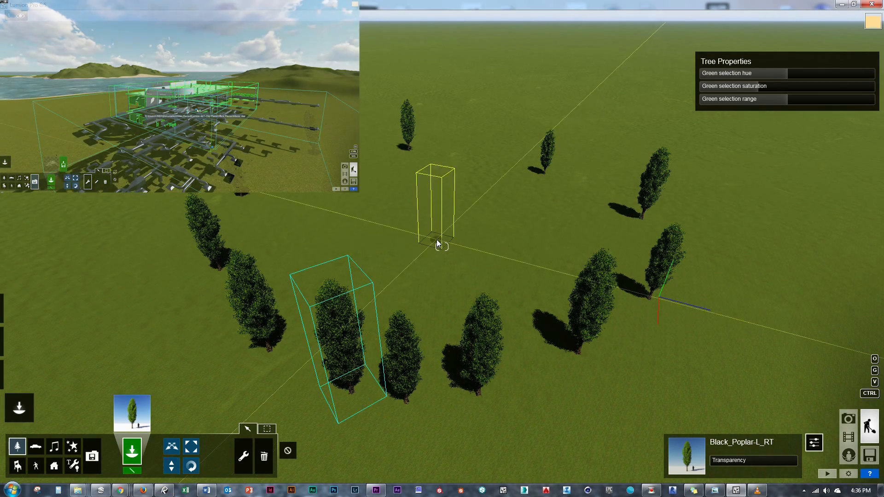
click(436, 240)
Select all the poplars and align them to the tree at the centre of the ring.
scroll(496, 335, down, 2)
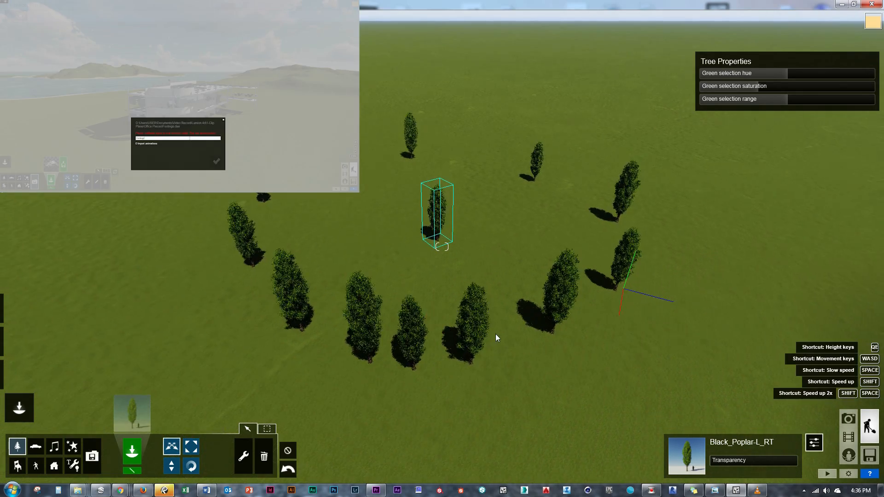
ctrl+drag(680, 377, 219, 116)
click(244, 455)
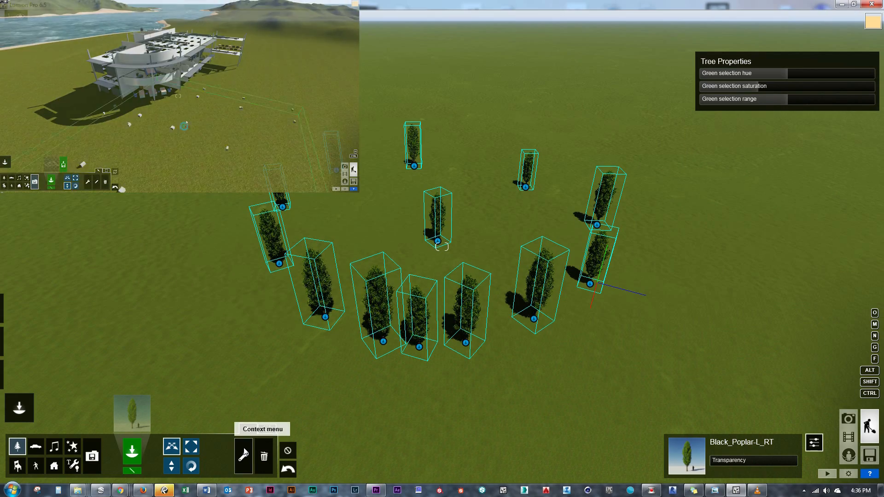
click(438, 241)
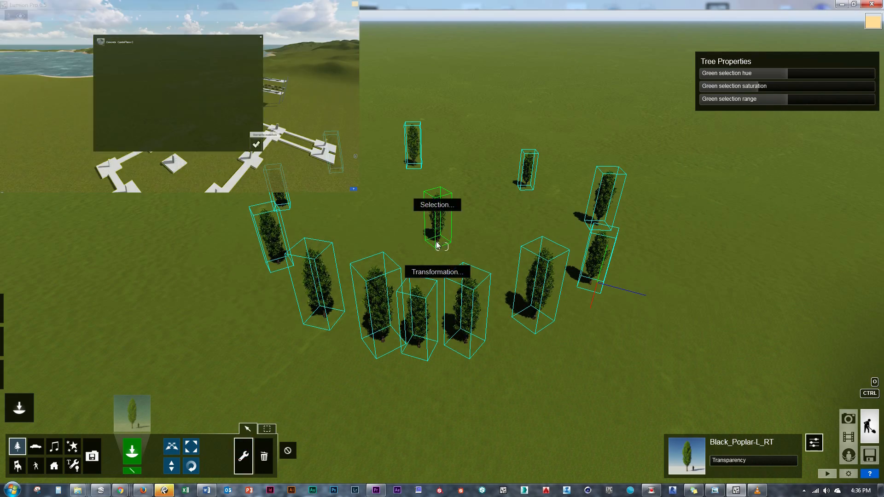
click(431, 273)
click(476, 281)
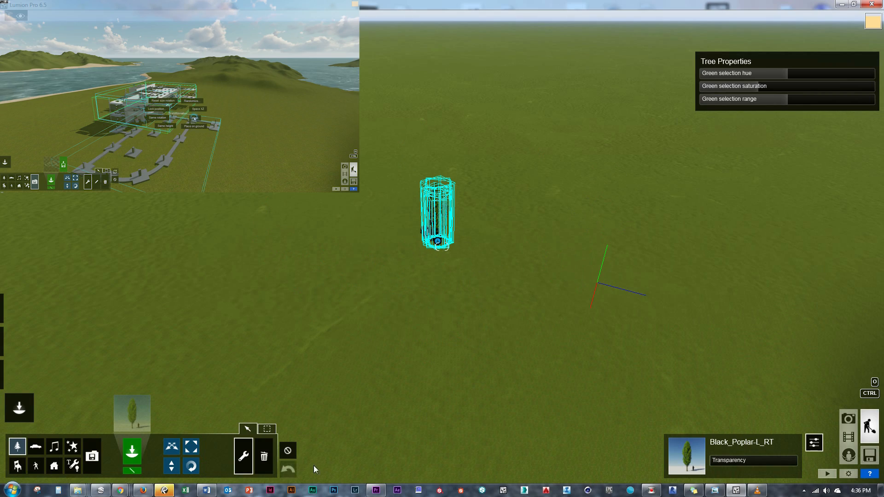
Undo the alignment to the centre tree and align the poplars to a tree on the ring's left side.
click(288, 469)
click(280, 263)
click(275, 297)
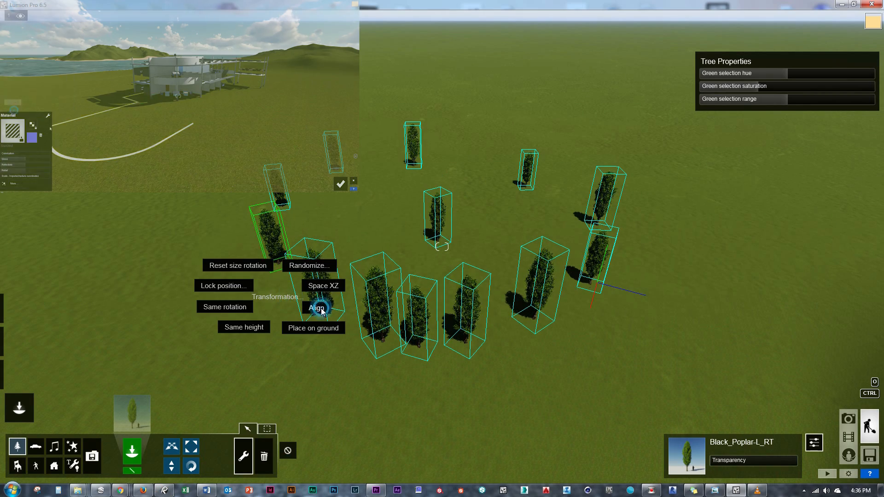
click(318, 308)
Undo the last alignment and open the transformation commands for a tree on the ring's right side.
click(288, 468)
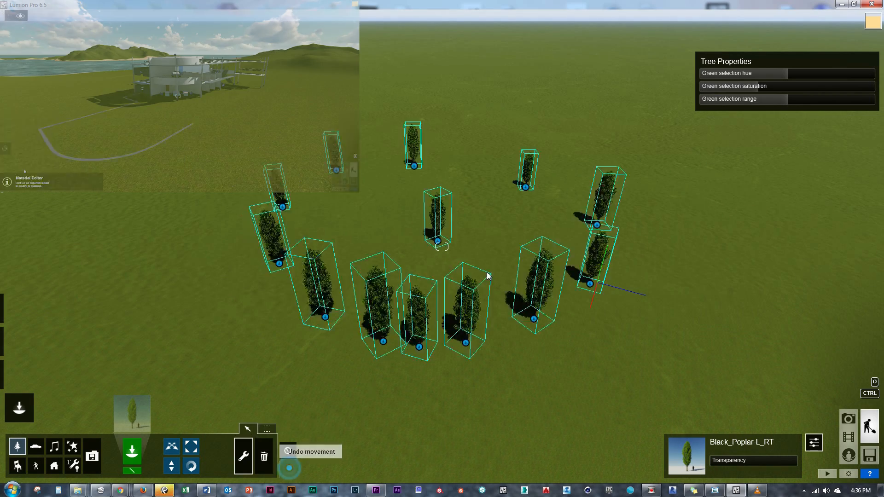
click(596, 224)
click(594, 255)
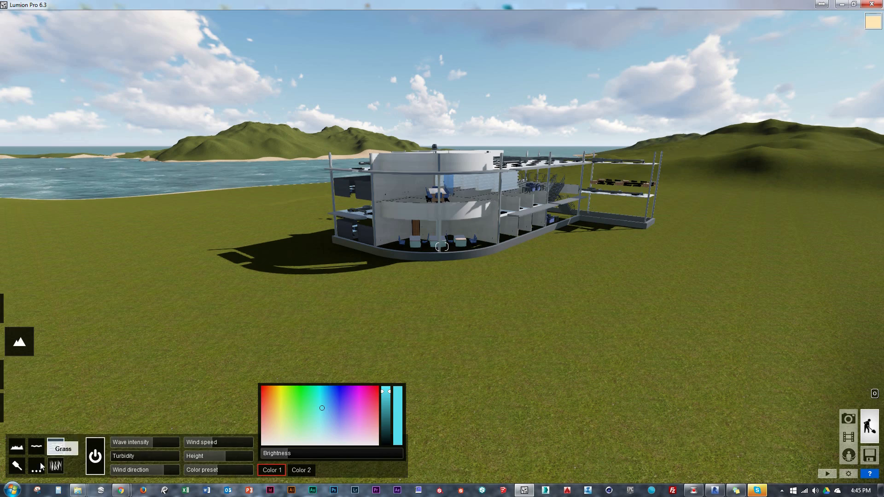
Lower the terrain along the front of the building with a smaller brush to expose the foundation walls and footings.
click(18, 341)
click(103, 456)
click(208, 448)
mouse_move(354, 254)
mouse_down()
mouse_move(506, 265)
mouse_move(656, 232)
mouse_up()
Try raising the terrain in front of the excavated area and undo it.
click(81, 456)
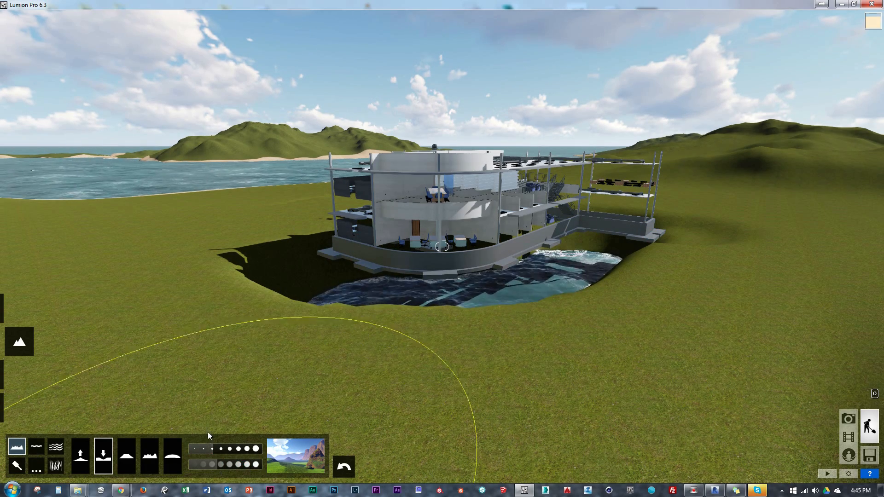
mouse_move(478, 285)
mouse_down()
mouse_move(396, 304)
mouse_move(423, 307)
mouse_up()
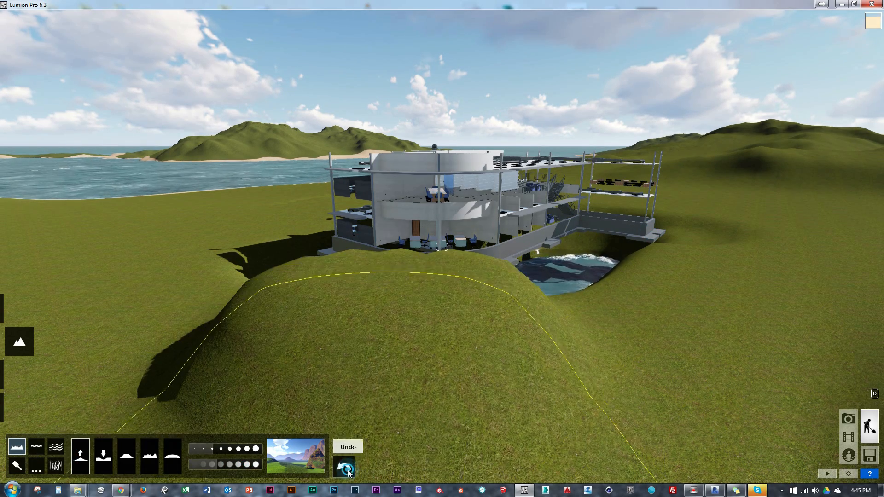
click(344, 467)
Flatten the bottom of the excavated area in front of the foundation so it covers the water.
click(127, 456)
drag(518, 277, 389, 291)
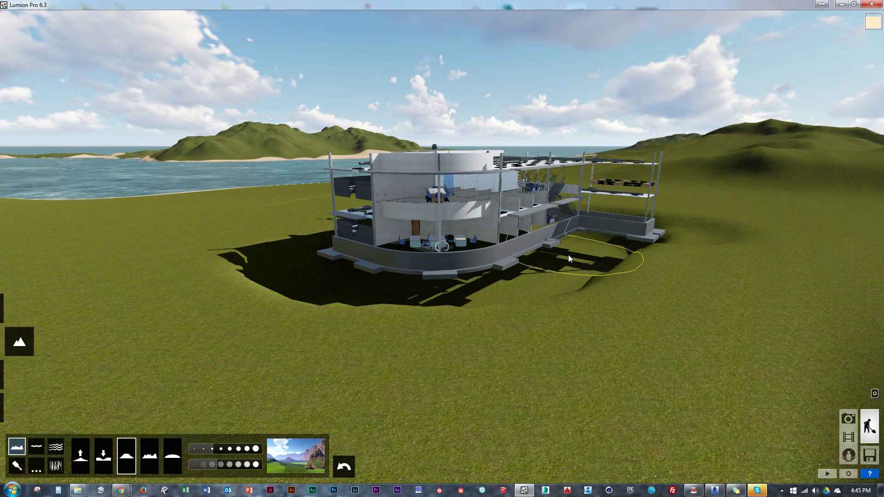
Raise the terrain inside the excavated area along the front of the foundation.
click(80, 455)
click(478, 279)
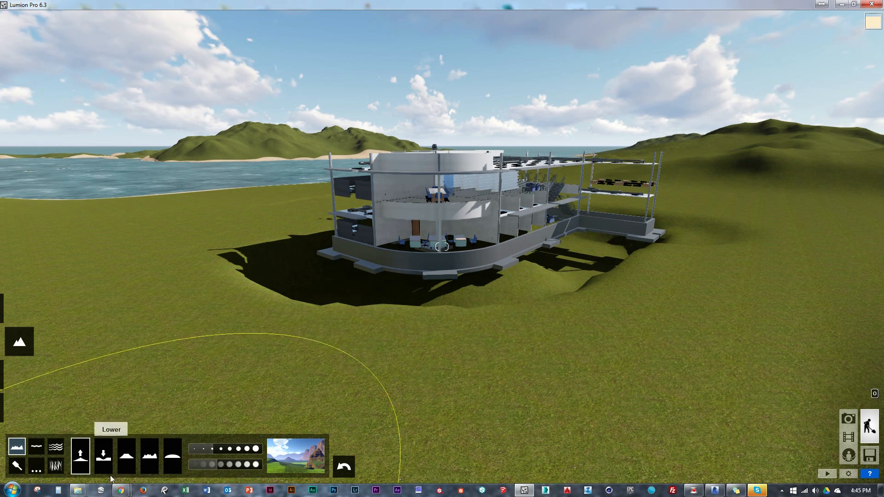
drag(492, 274, 385, 266)
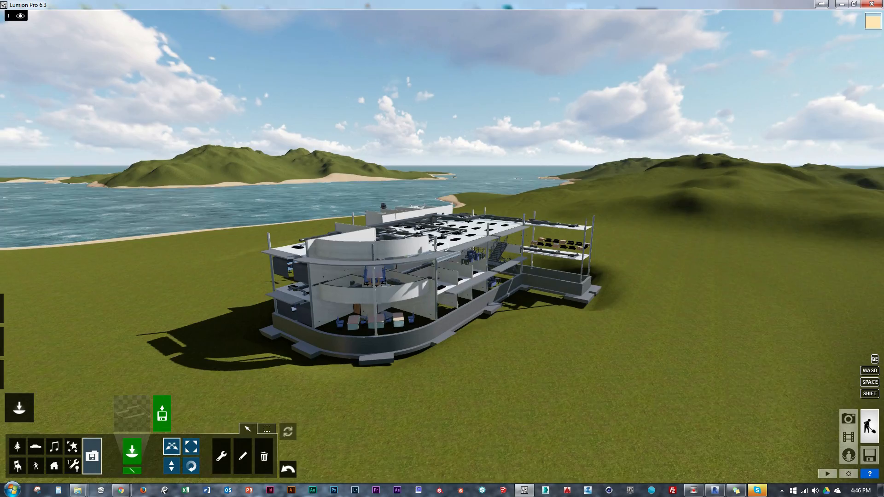
Import Site.dae from the Office Pieces folder as a new model and place it at the office building.
right_drag(443, 247, 472, 272)
key(s)
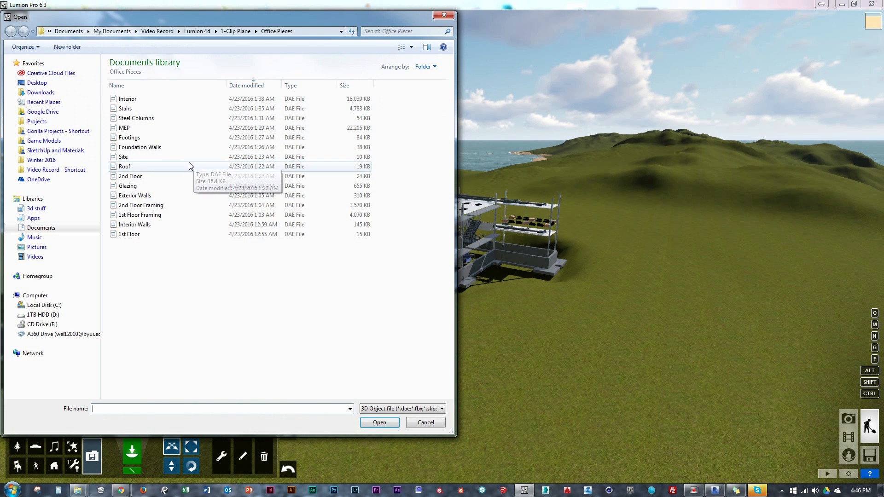
click(379, 423)
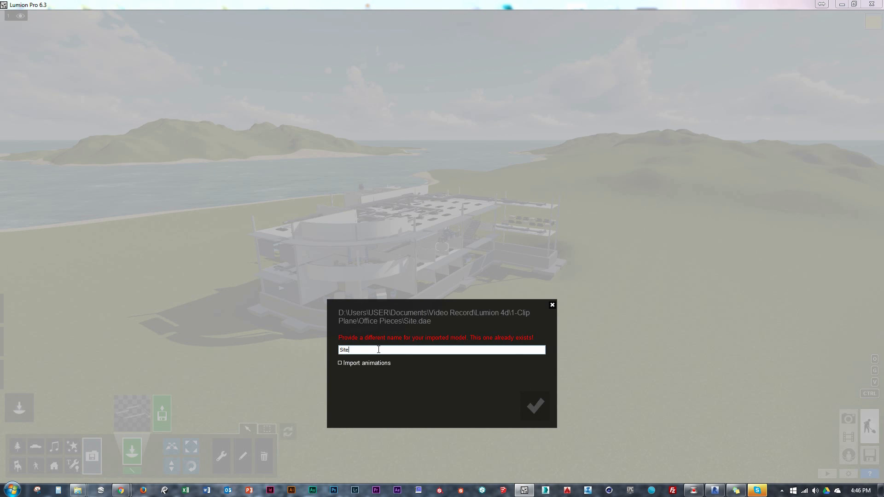
click(536, 405)
click(465, 350)
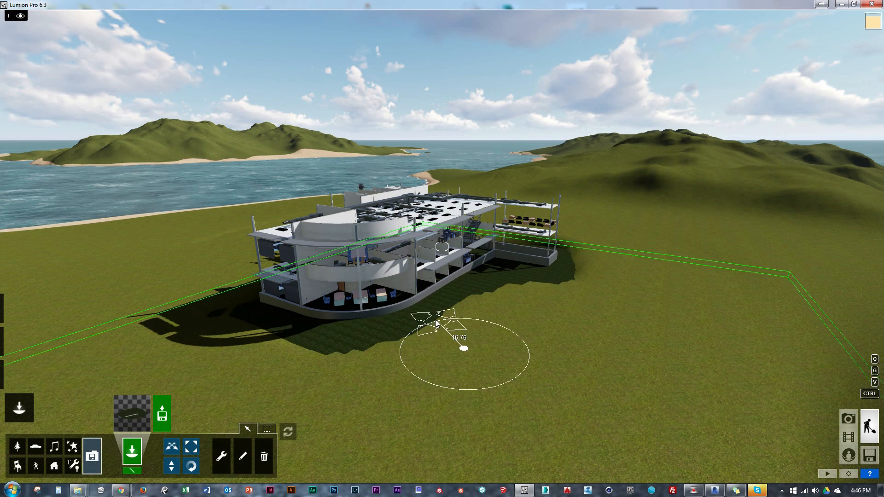
drag(408, 302, 424, 335)
Assign the custom Landscape material to the imported site surface around the building and save the material change.
click(19, 375)
click(287, 328)
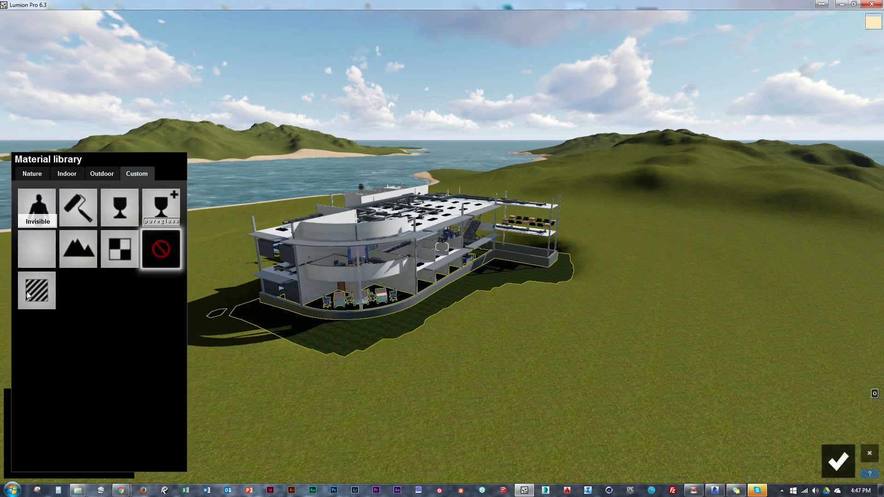
click(36, 292)
click(123, 296)
click(135, 326)
click(120, 288)
click(211, 109)
click(372, 426)
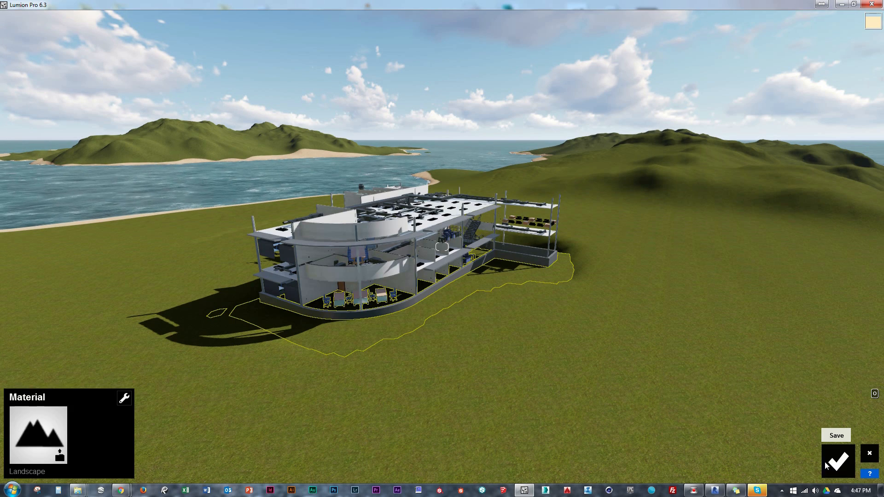
click(826, 466)
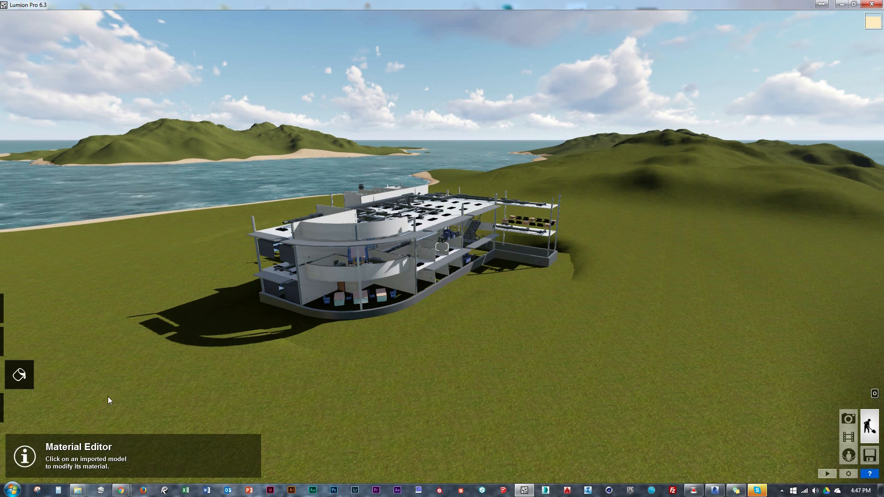
Select the imported office pieces together with a selection box around the building.
ctrl+drag(499, 377, 358, 234)
click(422, 256)
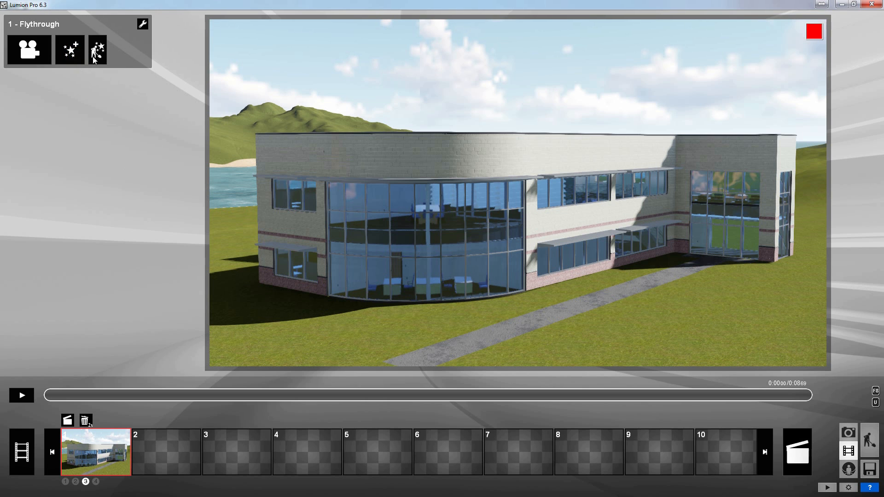
Add a Sky drop effect to the Flythrough clip and include all the office building pieces in it.
click(105, 62)
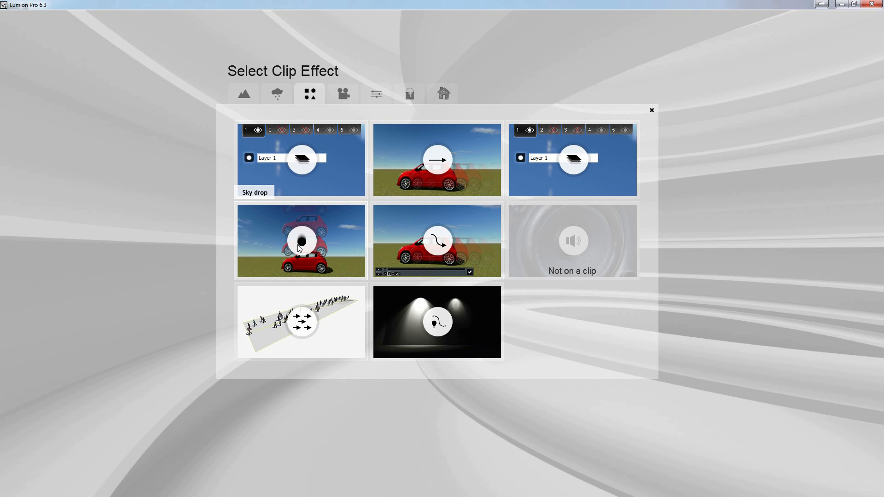
click(299, 248)
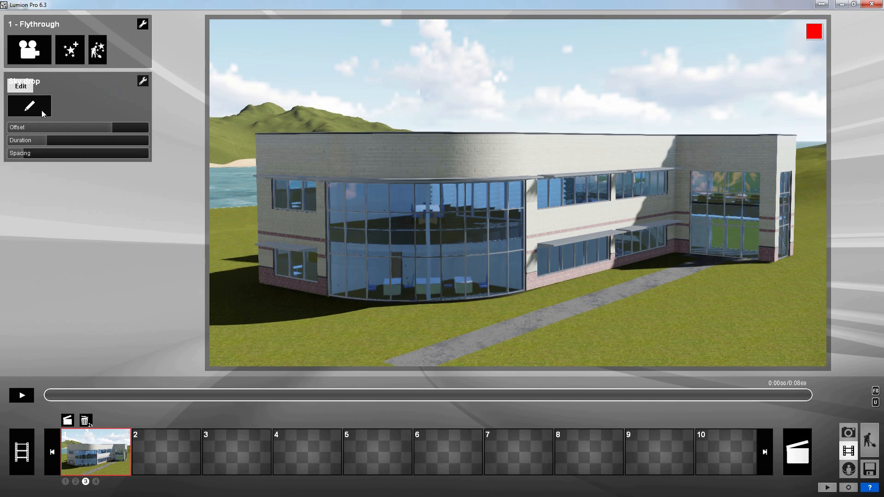
click(42, 109)
drag(599, 439, 337, 278)
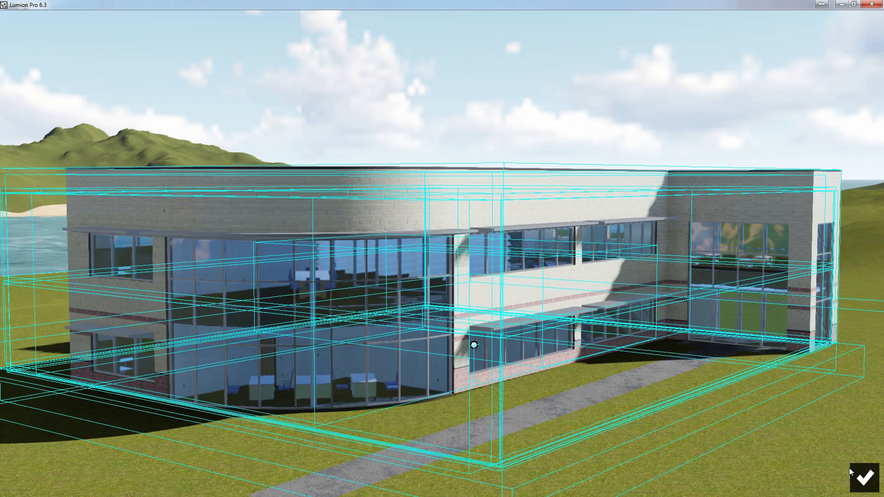
click(863, 491)
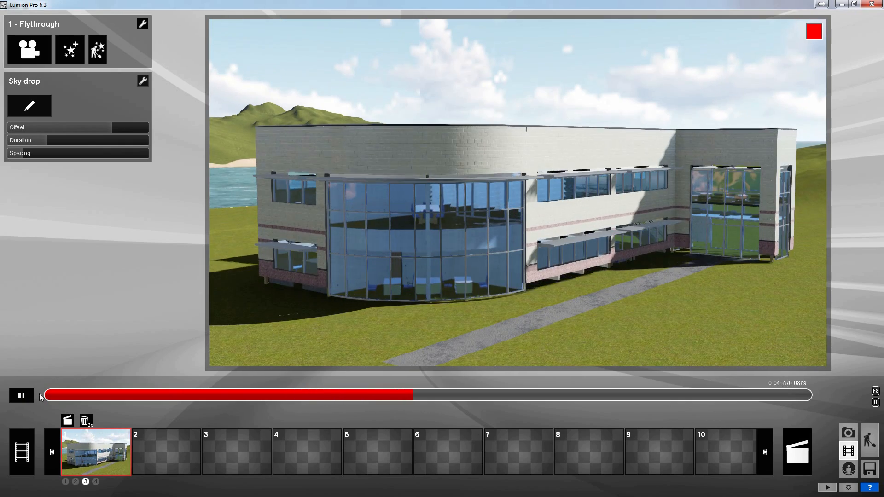
Reselect the Sky drop pieces one by one in construction order, picking overlapping pieces such as Foundation Walls at their shared handle.
click(29, 106)
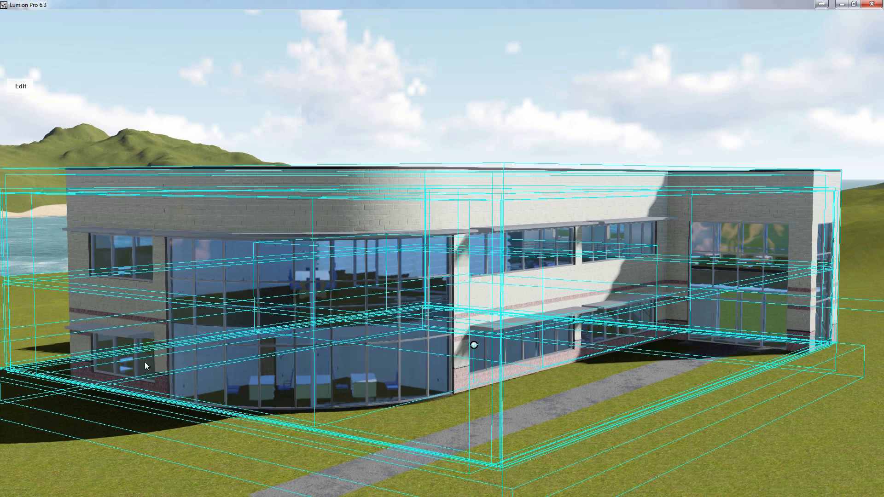
click(475, 345)
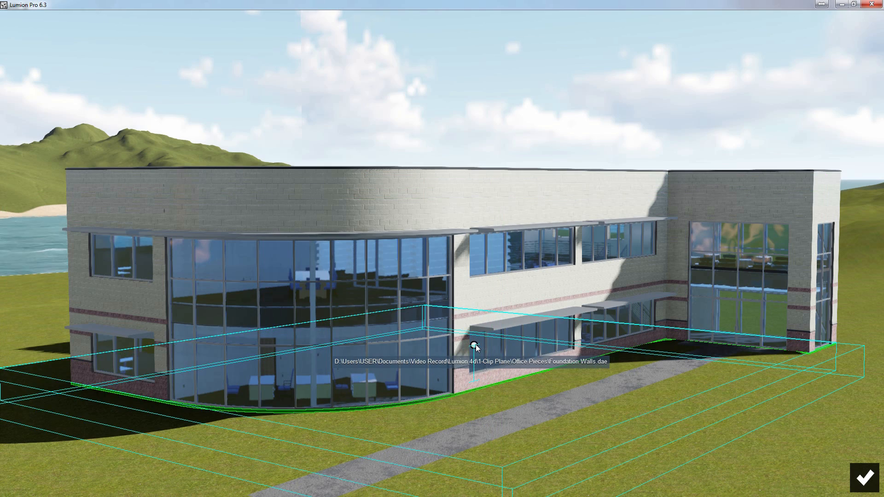
click(476, 346)
click(476, 345)
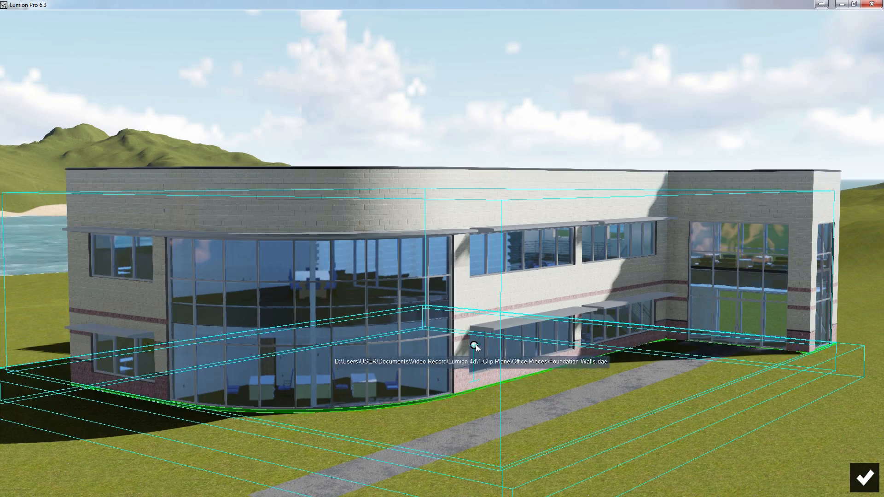
click(476, 346)
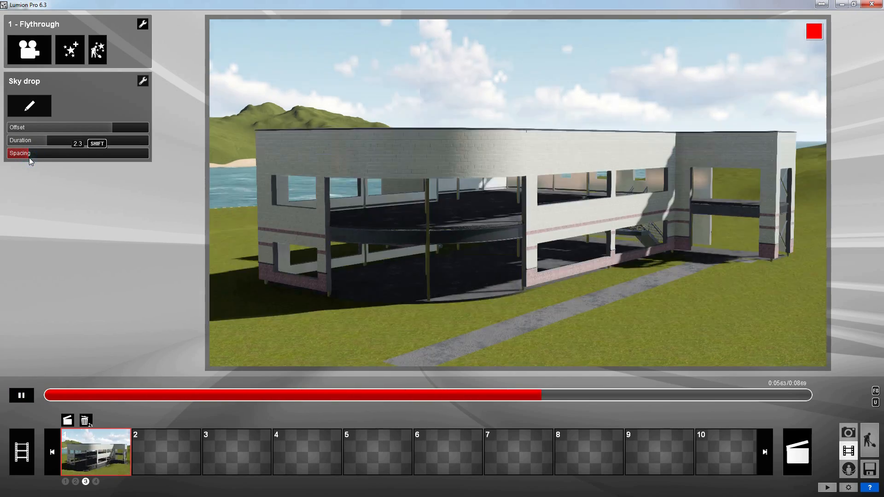
Lengthen the Sky drop duration, scrub through the clip, and reduce the spacing to its minimum.
drag(47, 143, 81, 143)
drag(226, 399, 747, 400)
drag(26, 155, 10, 158)
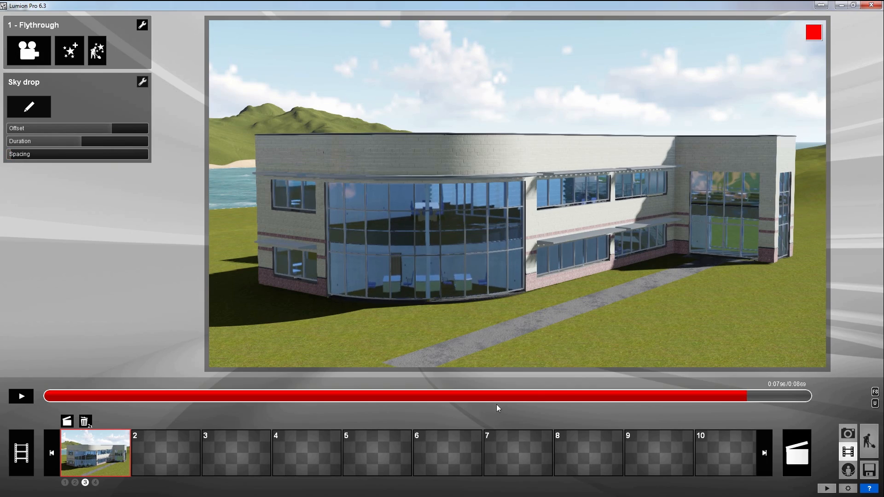
Preview the Sky drop animation in the clip and shorten its duration to about 1.2.
drag(496, 404, 118, 399)
click(29, 401)
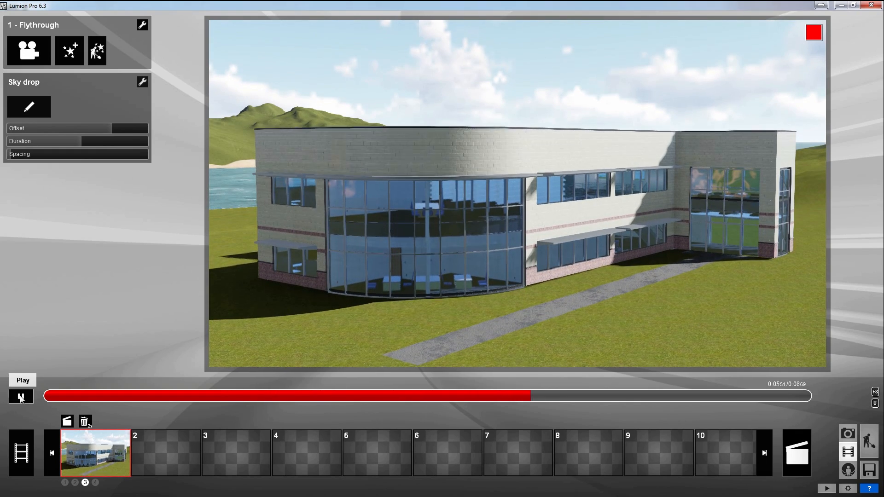
click(21, 397)
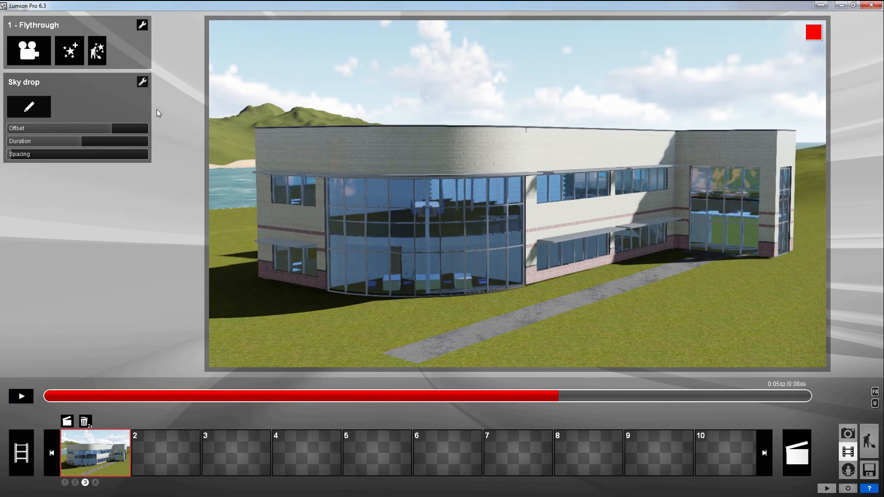
drag(67, 142, 19, 143)
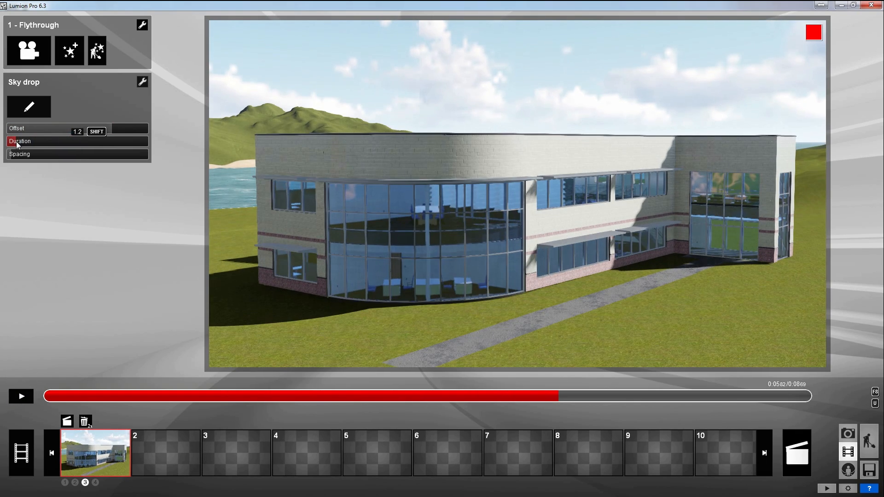